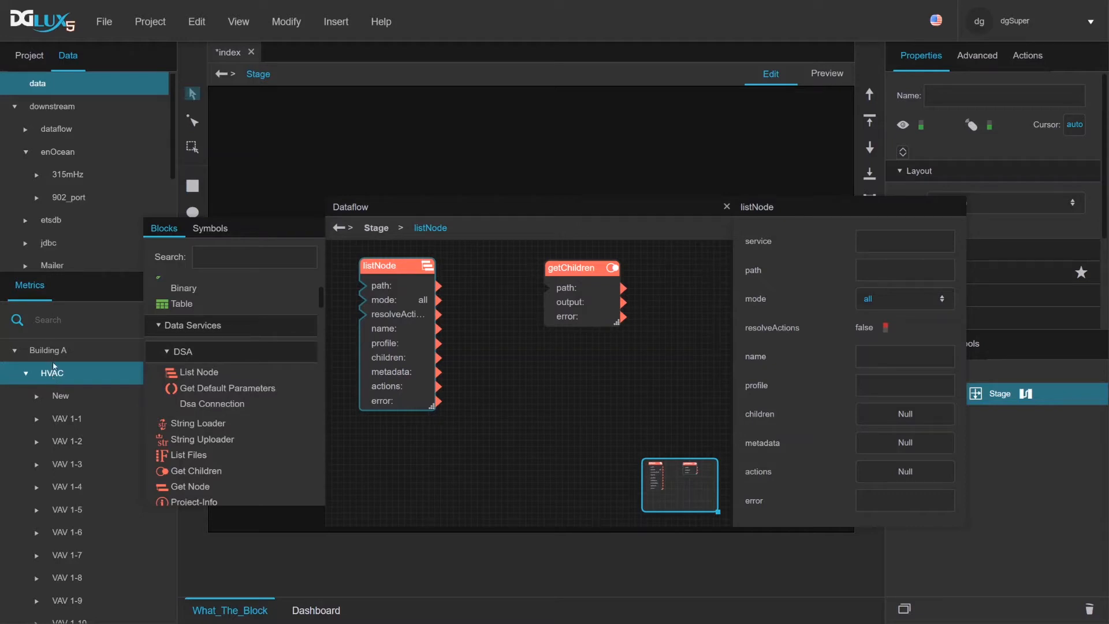
Step: Set the path of both the listNode and getChildren blocks to the HVAC node under Building A
{"action": "left_click_drag", "start_coordinate": [54, 366], "coordinate": [899, 272]}
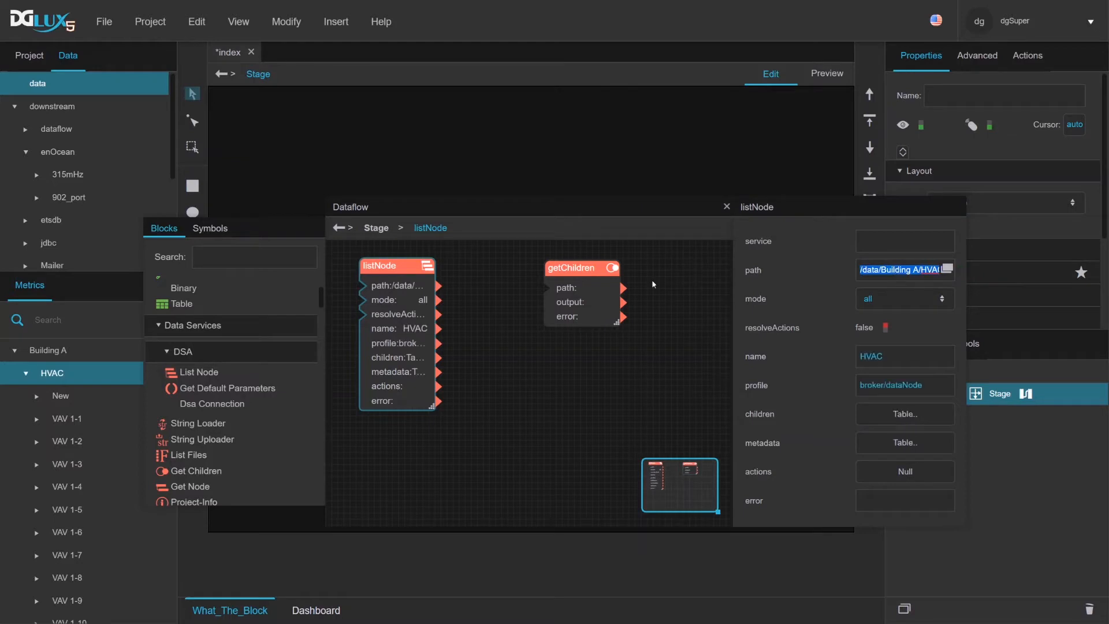
{"action": "left_click", "coordinate": [588, 292]}
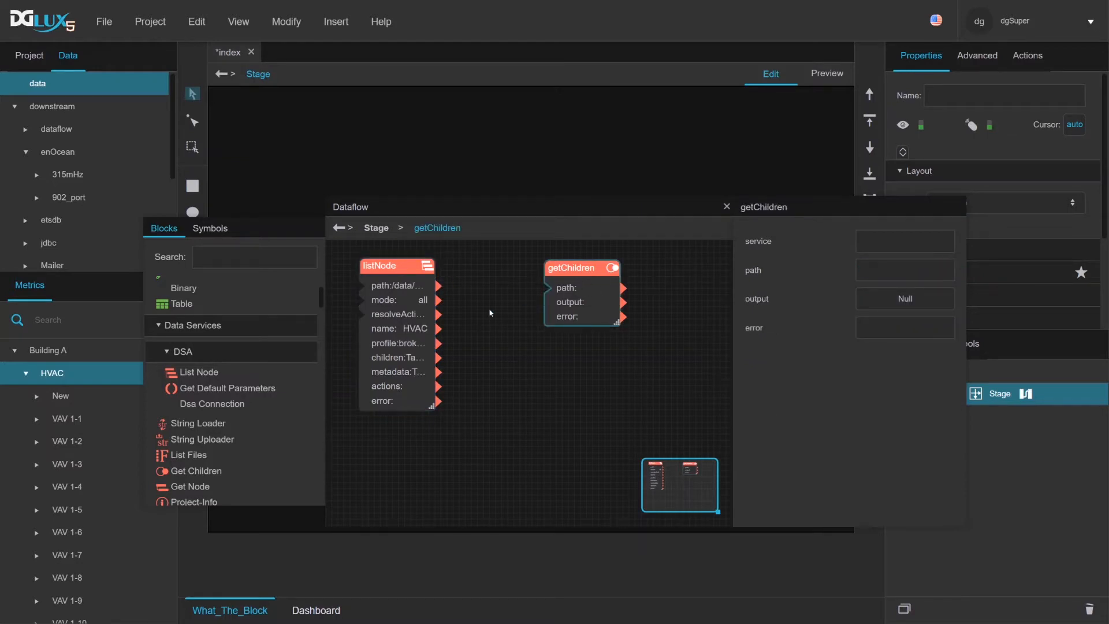
{"action": "left_click_drag", "start_coordinate": [76, 373], "coordinate": [946, 270]}
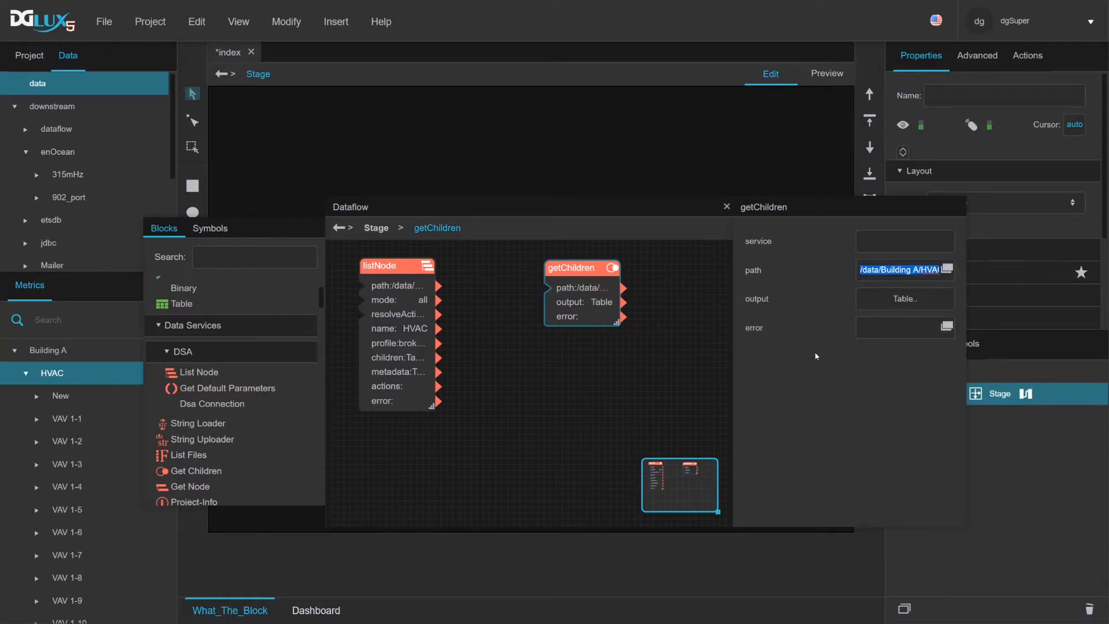
Step: Open the getChildren output table and the listNode children table, and arrange them side by side for comparison
{"action": "left_click", "coordinate": [885, 295]}
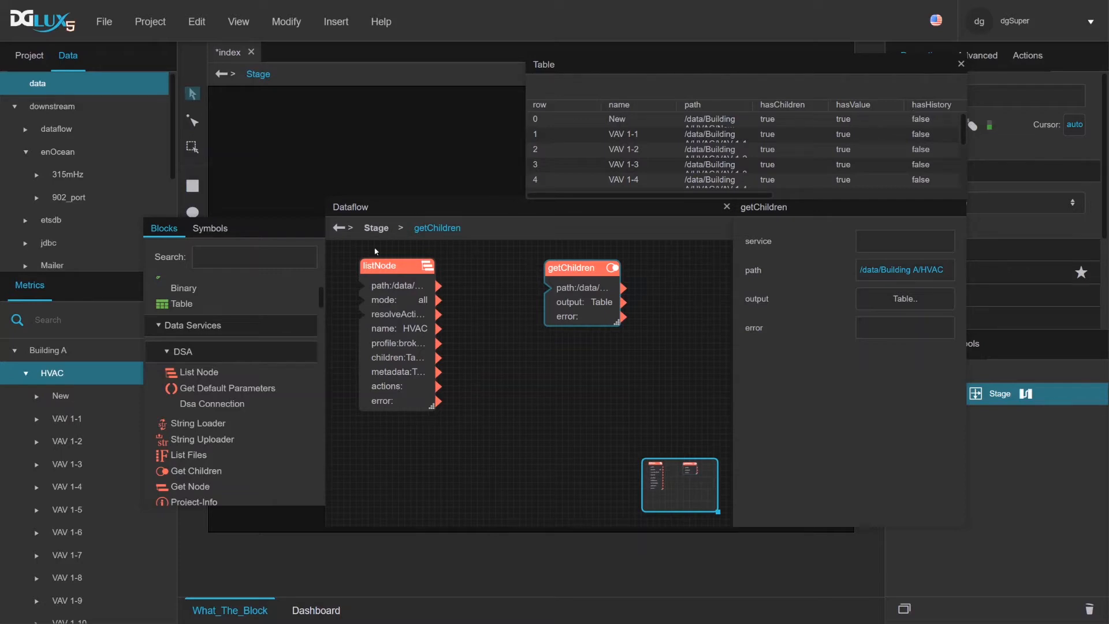
{"action": "left_click", "coordinate": [372, 295]}
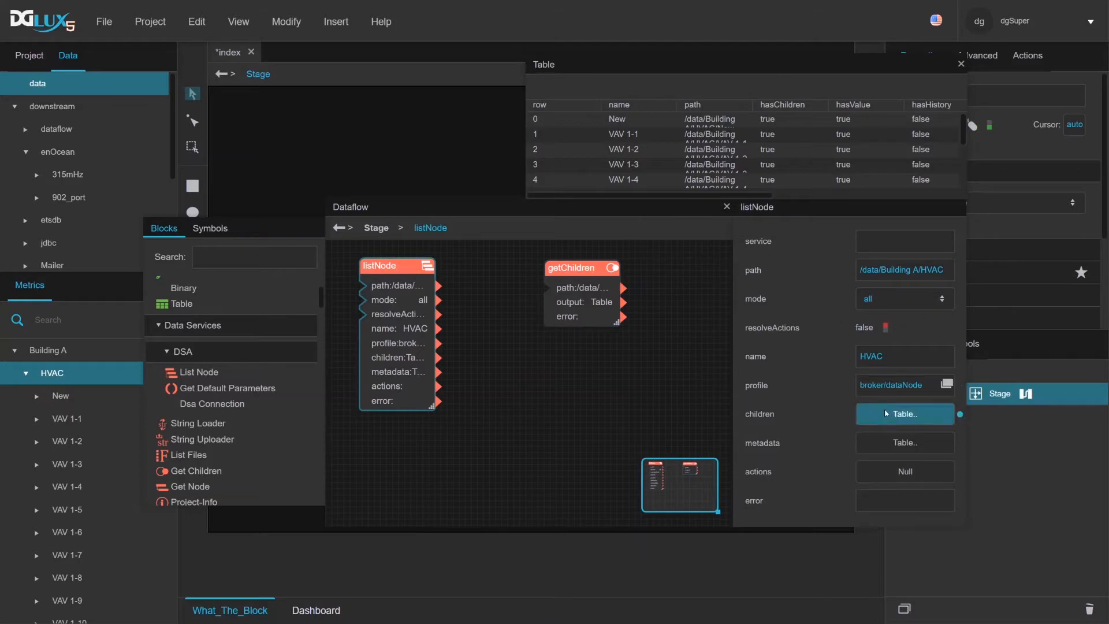
{"action": "left_click", "coordinate": [905, 414]}
{"action": "left_click_drag", "start_coordinate": [656, 67], "coordinate": [200, 72]}
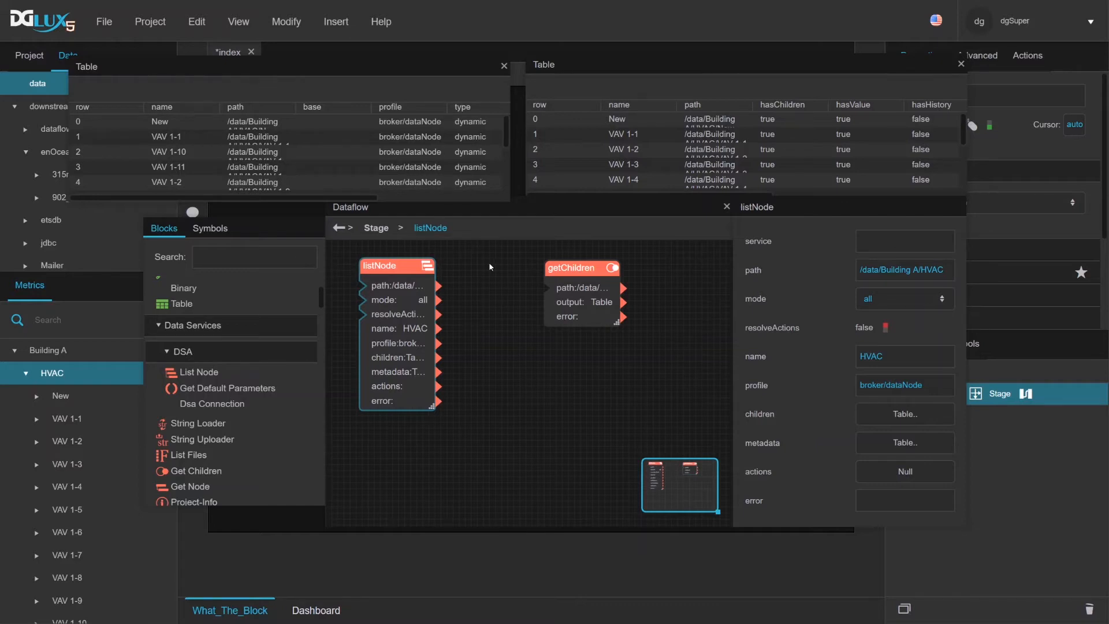
{"action": "left_click", "coordinate": [575, 268]}
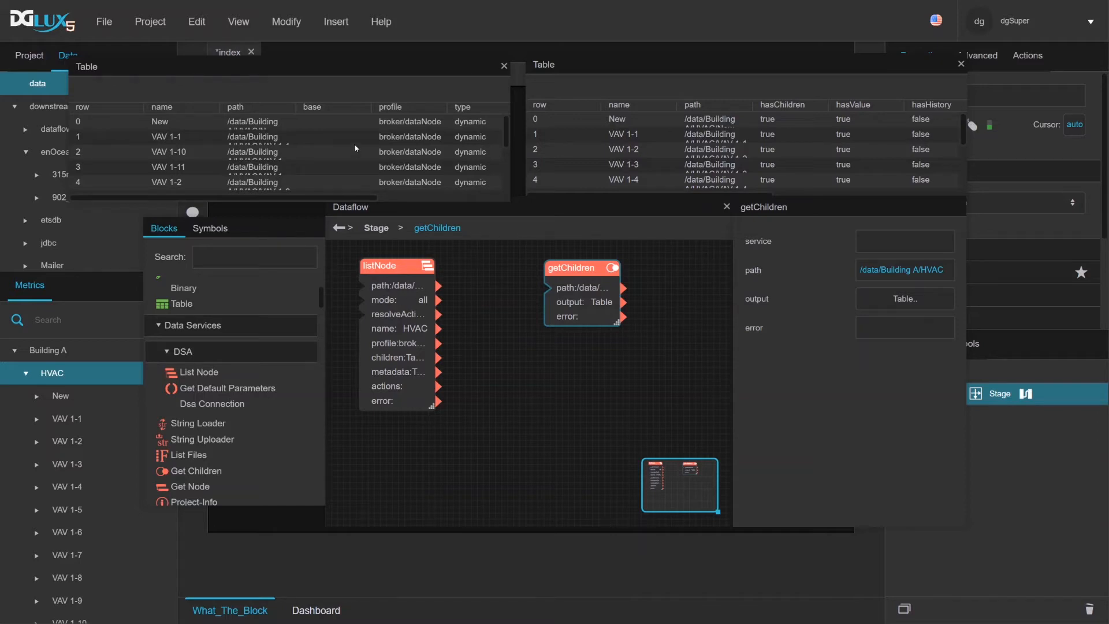
{"action": "left_click_drag", "start_coordinate": [421, 71], "coordinate": [434, 69]}
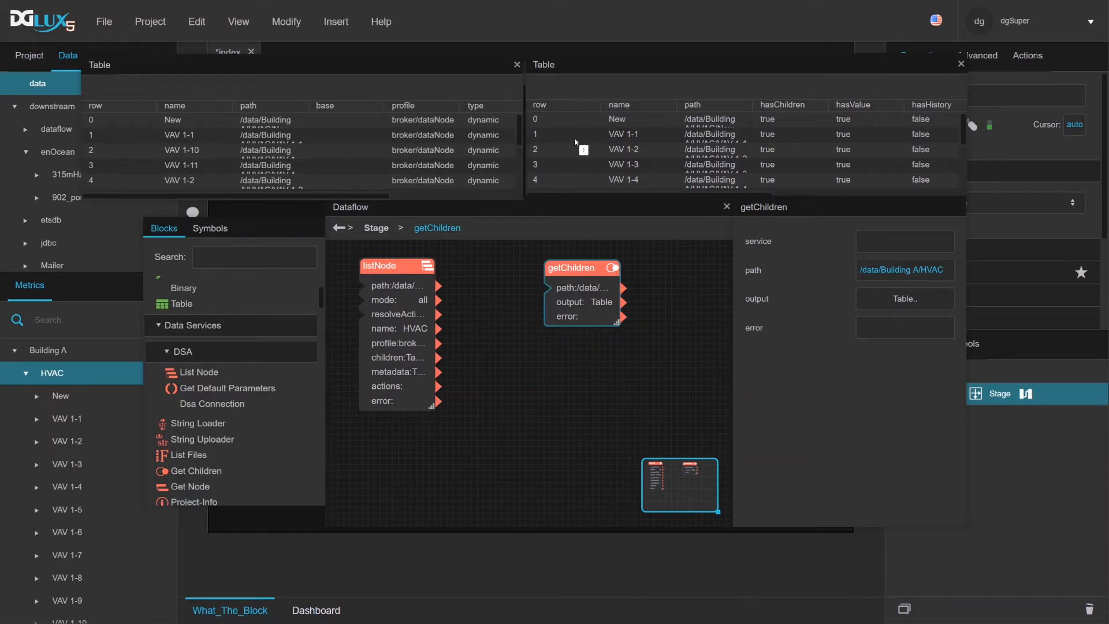
Step: Add a new node named VAV_444 under the HVAC node
{"action": "right_click", "coordinate": [55, 381]}
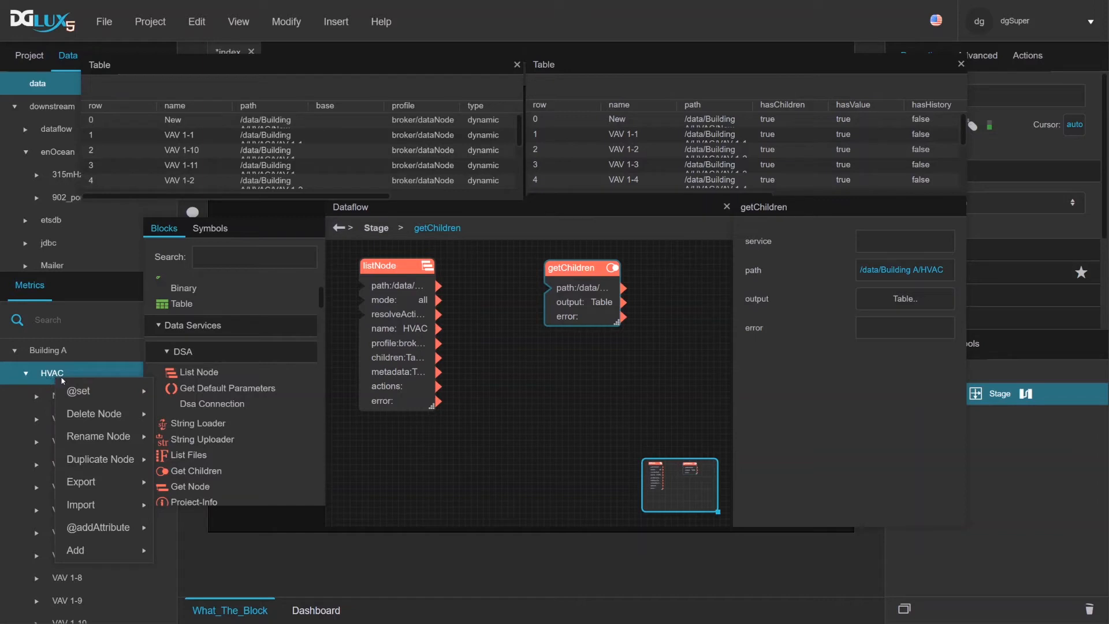
{"action": "mouse_move", "coordinate": [110, 549]}
{"action": "mouse_move", "coordinate": [205, 552]}
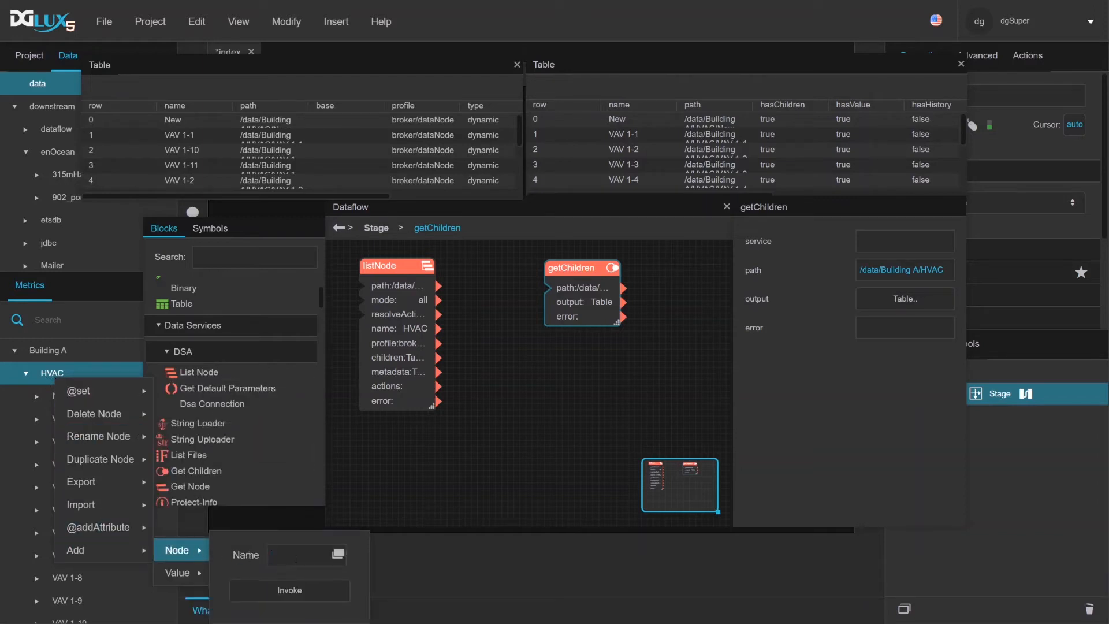
{"action": "type", "text": "VAV_444"}
{"action": "left_click", "coordinate": [300, 592]}
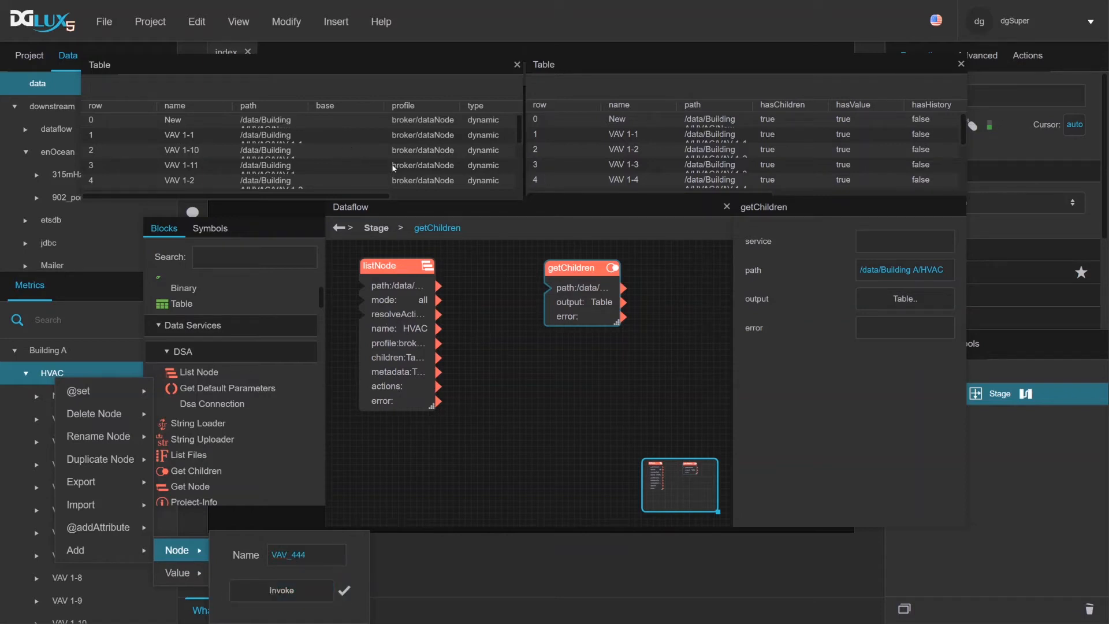
Step: Check the end of the listNode children table and the getChildren output table for the VAV_444 node
{"action": "scroll", "coordinate": [272, 167], "scroll_direction": "down", "scroll_amount": 5}
{"action": "left_click", "coordinate": [177, 172]}
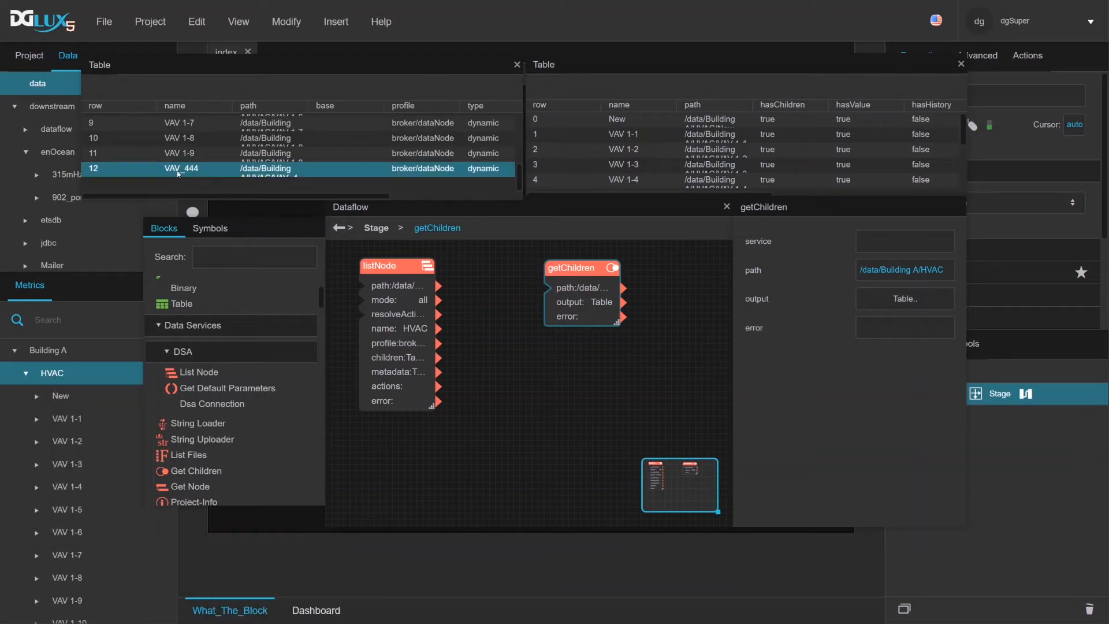
{"action": "scroll", "coordinate": [577, 153], "scroll_direction": "down", "scroll_amount": 3}
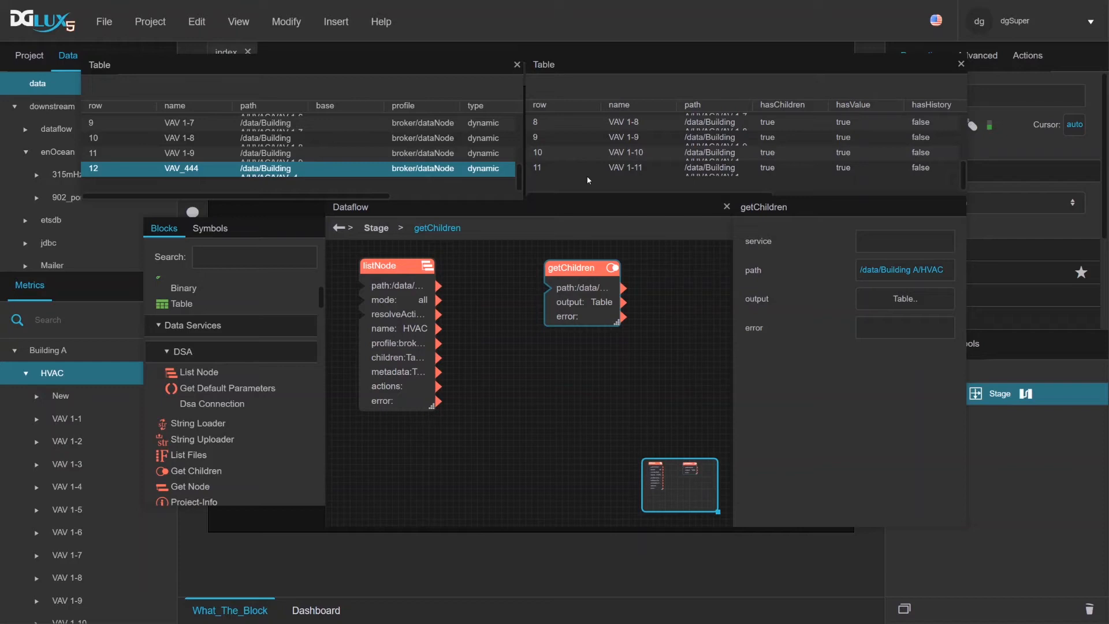
{"action": "left_click", "coordinate": [397, 265]}
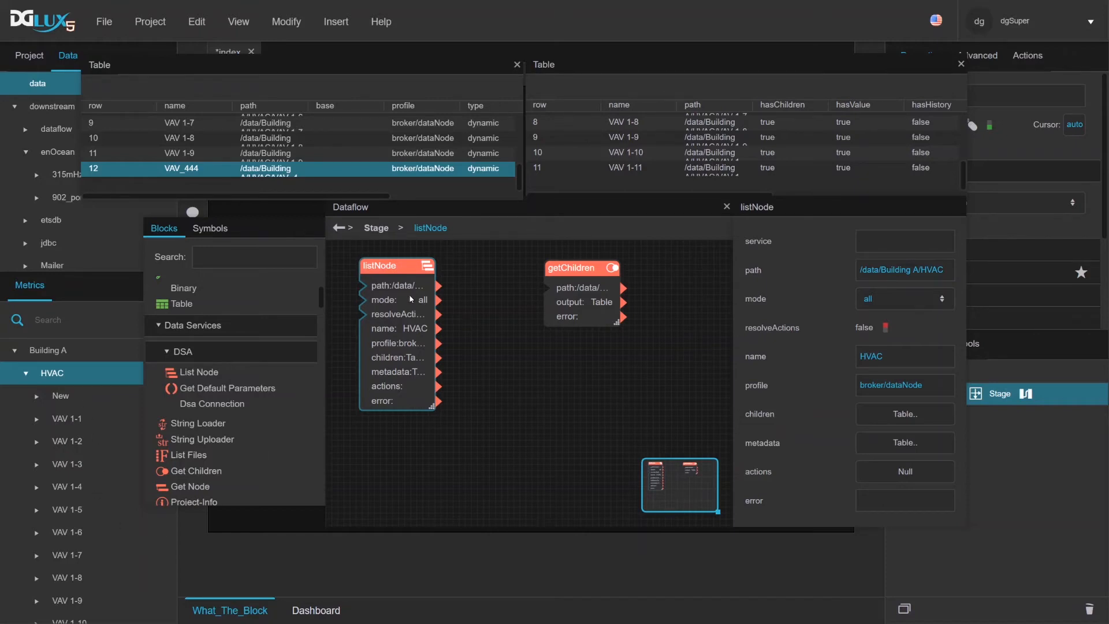
Step: Re-enter the getChildren path as /data/Building A/HVAC to refresh its output, and check the table's VAV_444 row
{"action": "left_click", "coordinate": [582, 268]}
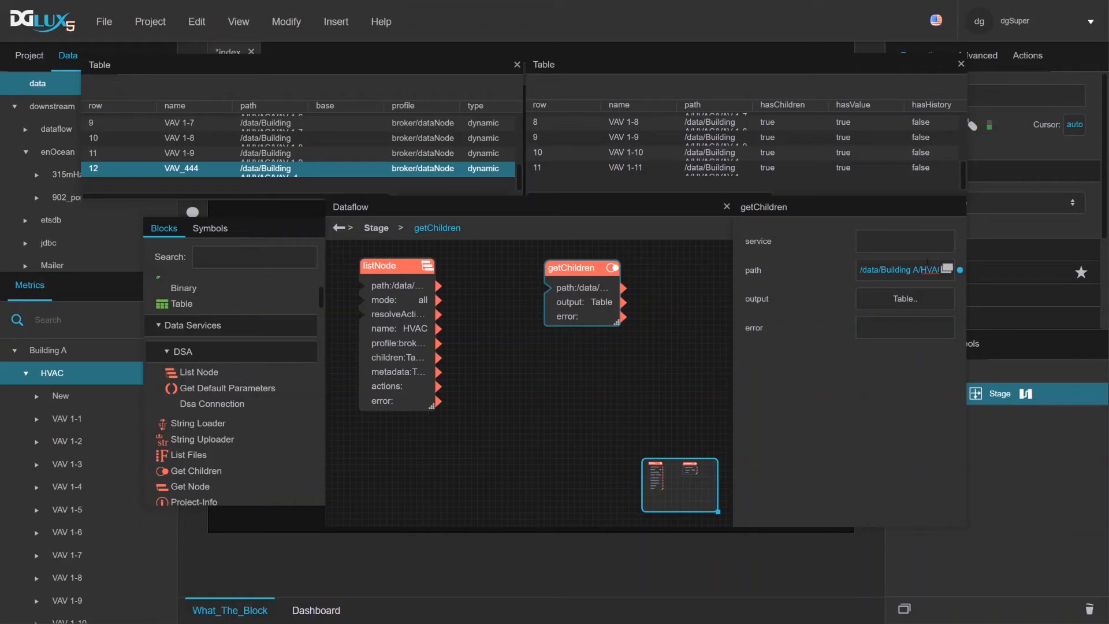
{"action": "key", "text": "Right"}
{"action": "key", "text": "Right"}
{"action": "key", "text": "BackSpace"}
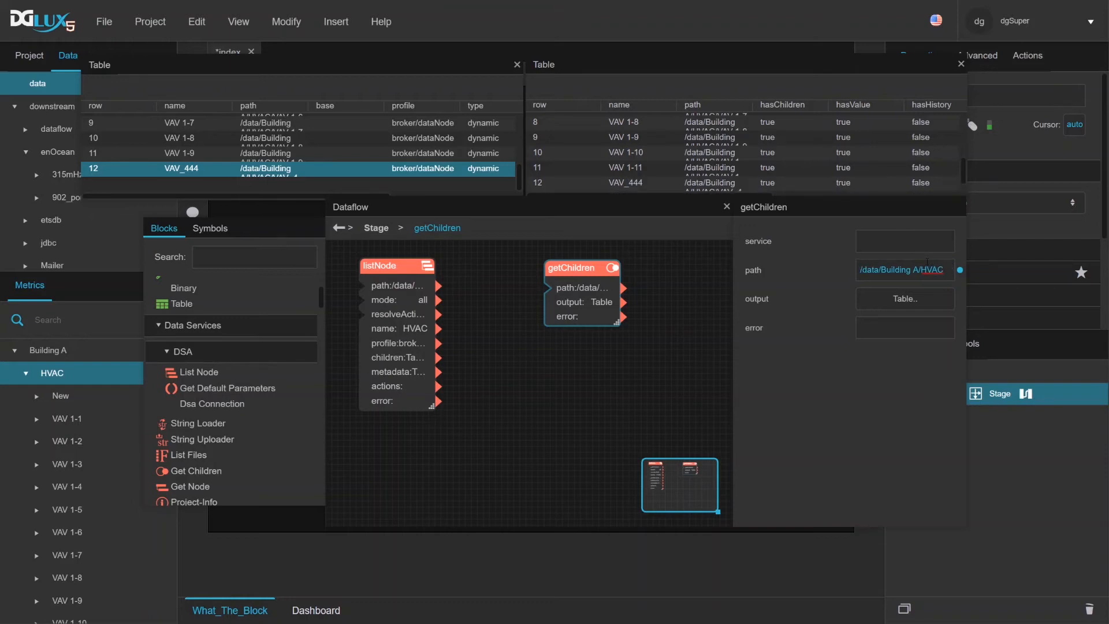
{"action": "left_click", "coordinate": [653, 183]}
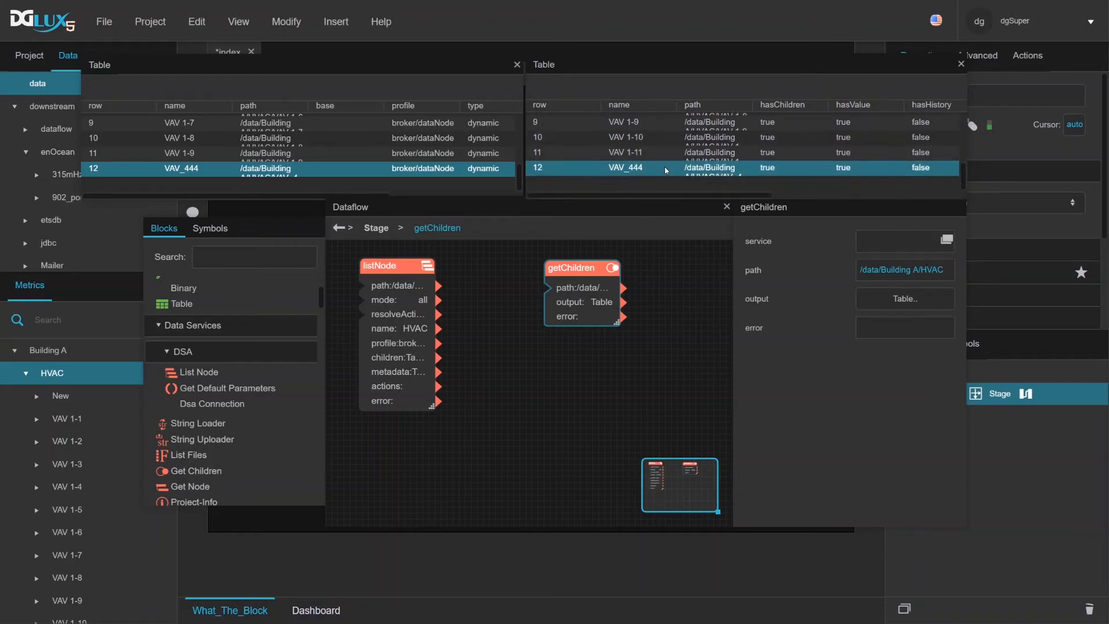
{"action": "left_click", "coordinate": [665, 170]}
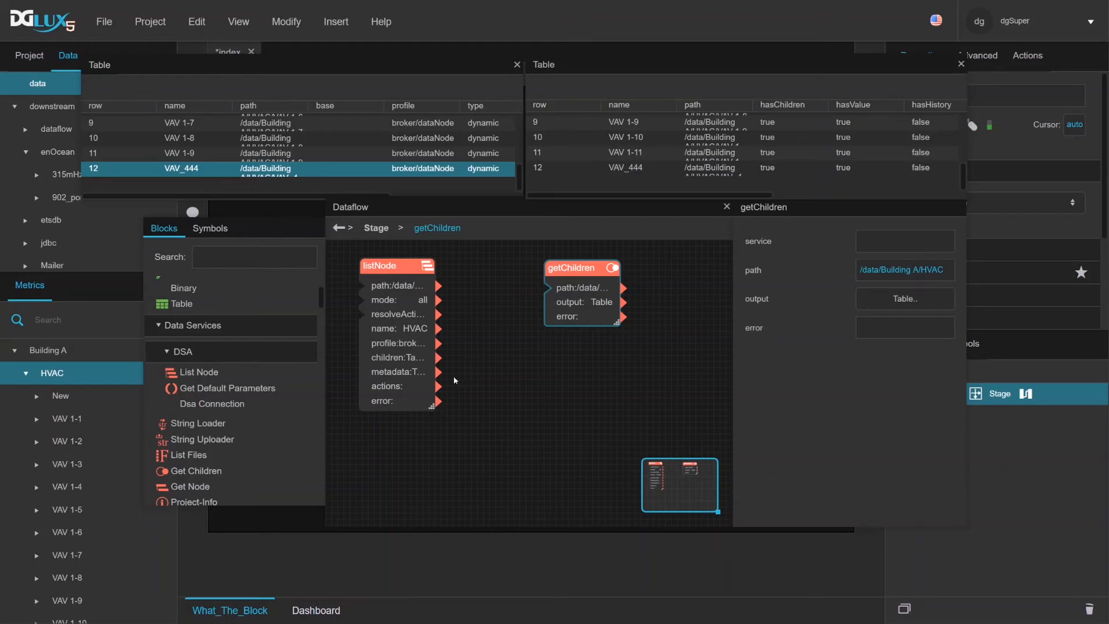
Step: Shift the listNode and getChildren blocks slightly to the left within the dataflow
{"action": "left_click", "coordinate": [395, 265]}
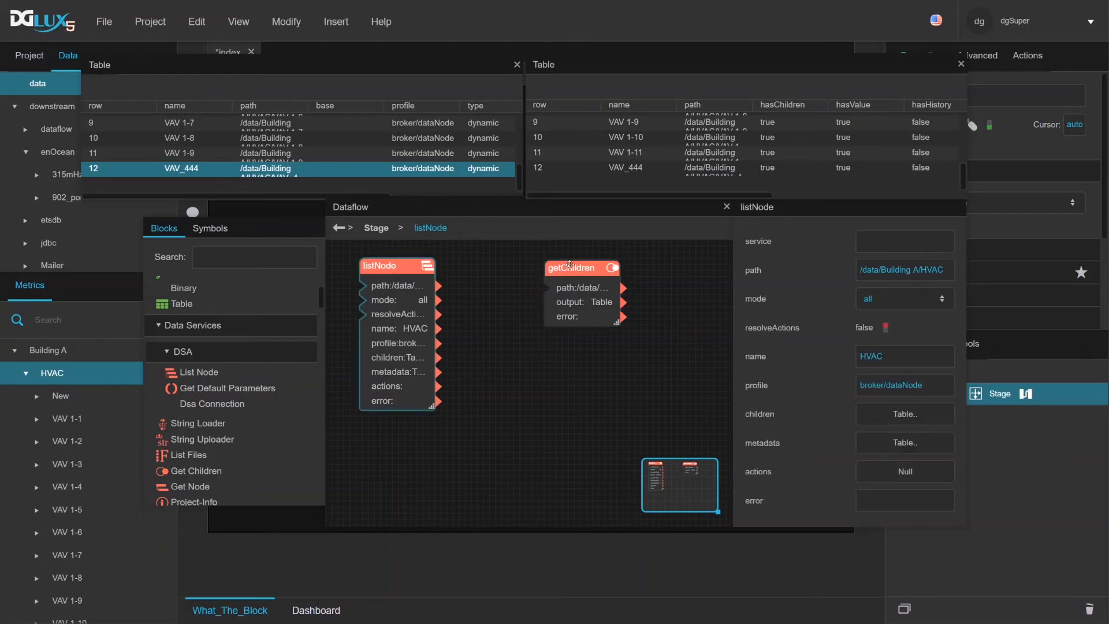
{"action": "left_click_drag", "start_coordinate": [397, 270], "coordinate": [385, 271]}
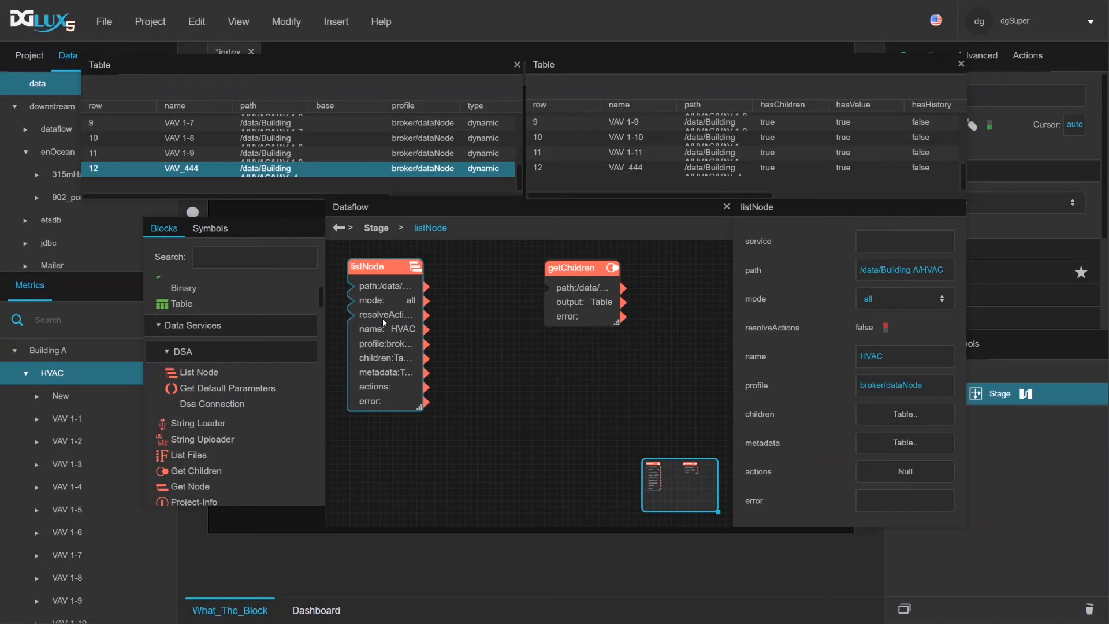
{"action": "left_click_drag", "start_coordinate": [565, 272], "coordinate": [531, 271]}
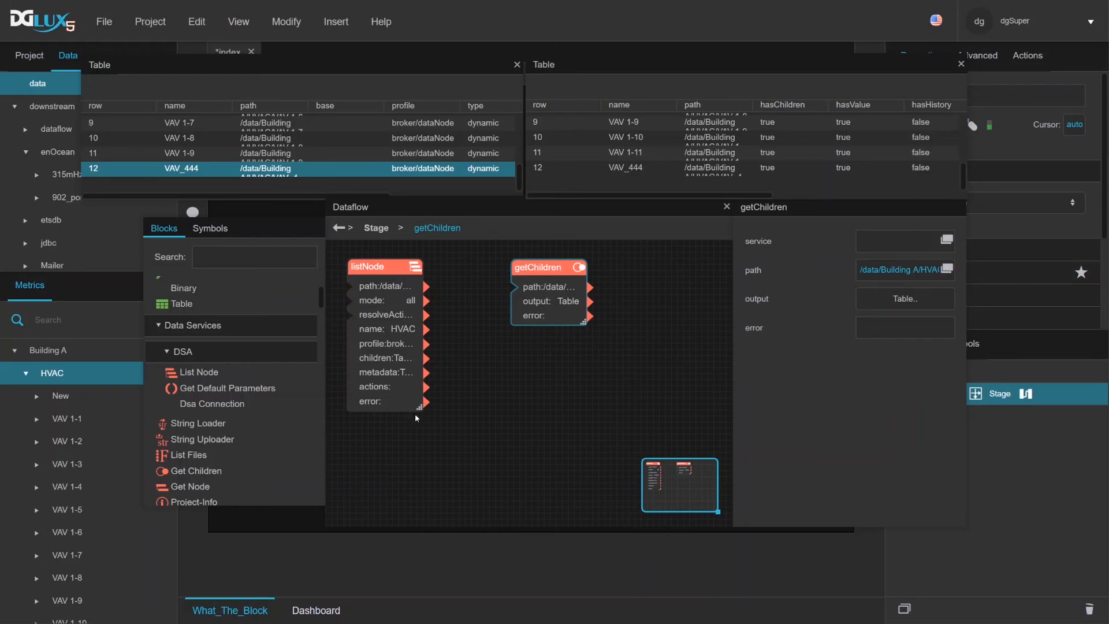
Step: Set the listNode block's mode to actions and its resolveActions property to true
{"action": "left_click", "coordinate": [370, 345]}
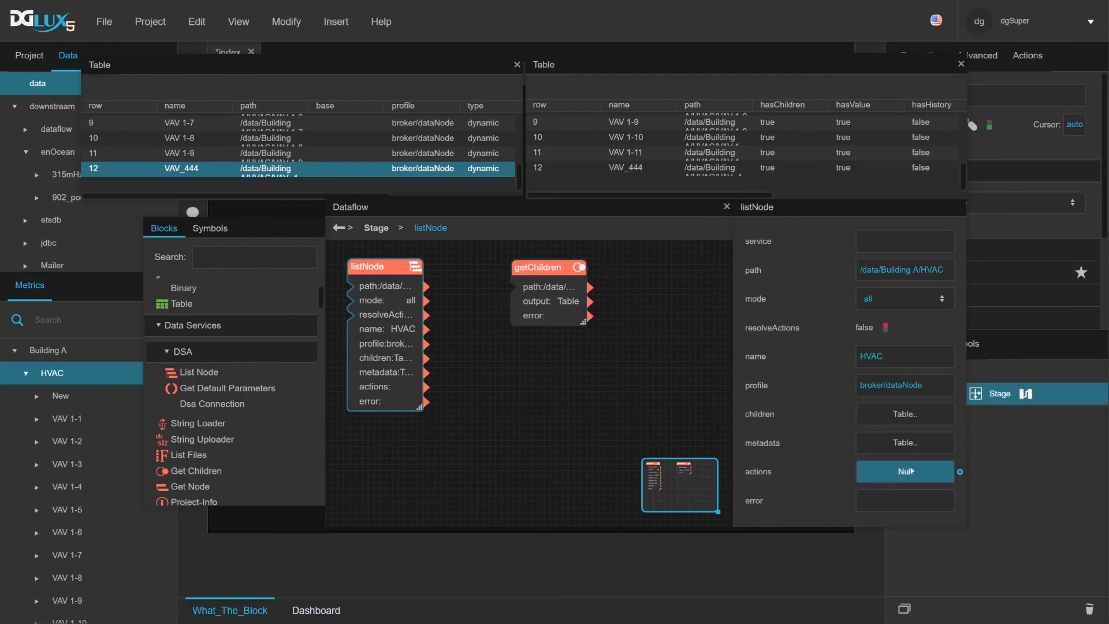
{"action": "left_click", "coordinate": [899, 306]}
{"action": "left_click", "coordinate": [893, 350]}
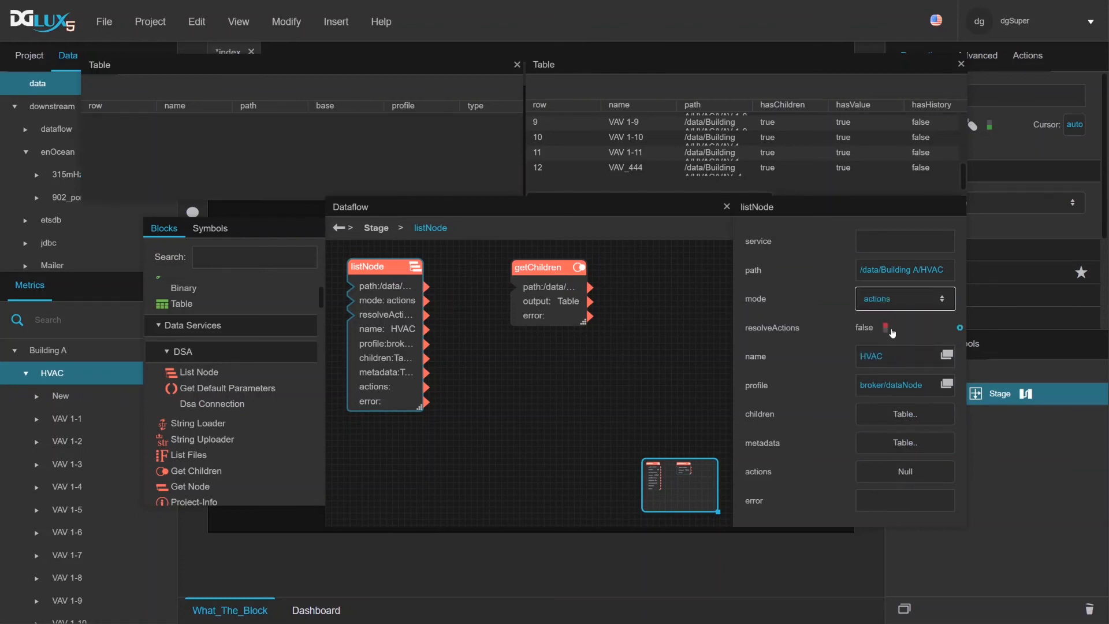
{"action": "left_click", "coordinate": [890, 330]}
Step: Open the listNode actions table, move it clear of the other table, and enlarge it to view all rows
{"action": "left_click", "coordinate": [905, 472]}
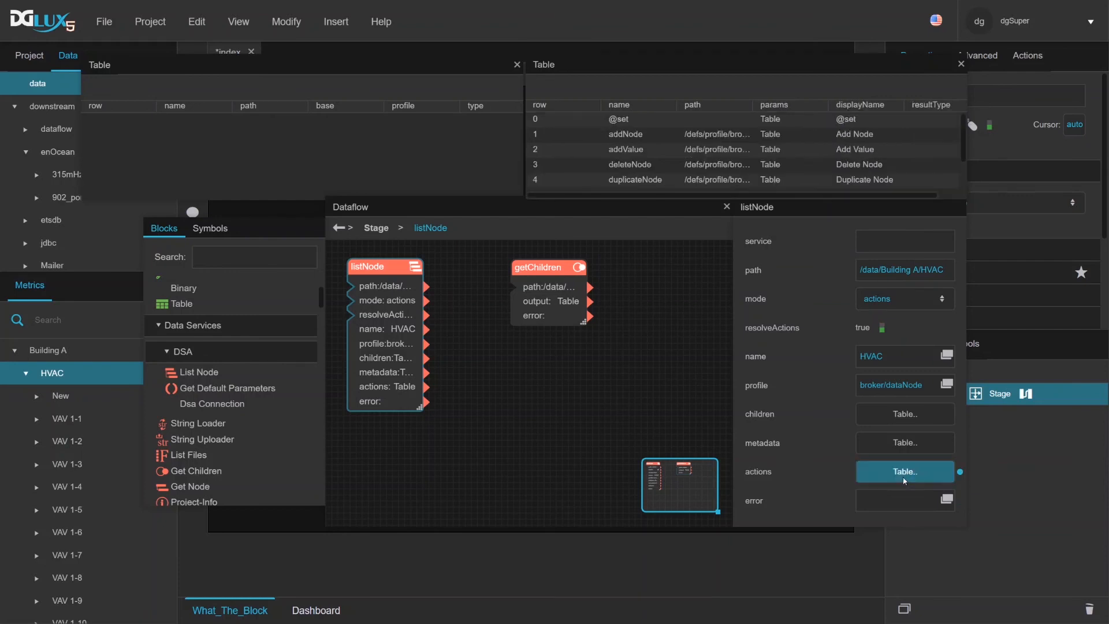
{"action": "left_click_drag", "start_coordinate": [675, 73], "coordinate": [675, 103]}
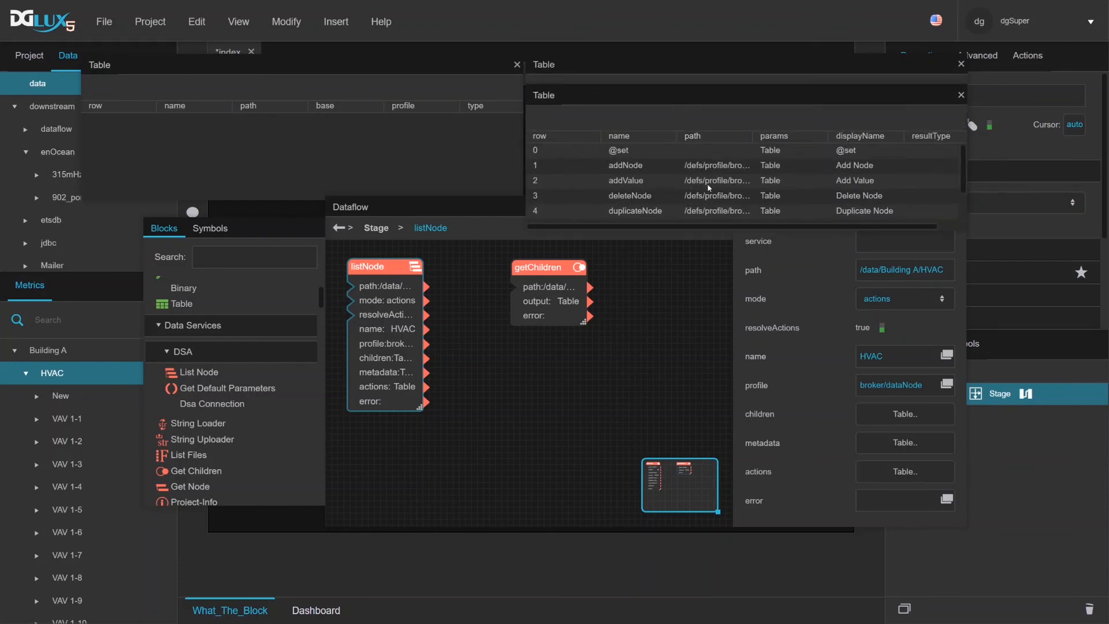
{"action": "scroll", "coordinate": [818, 198], "scroll_direction": "down", "scroll_amount": 3}
{"action": "left_click_drag", "start_coordinate": [959, 222], "coordinate": [940, 275]}
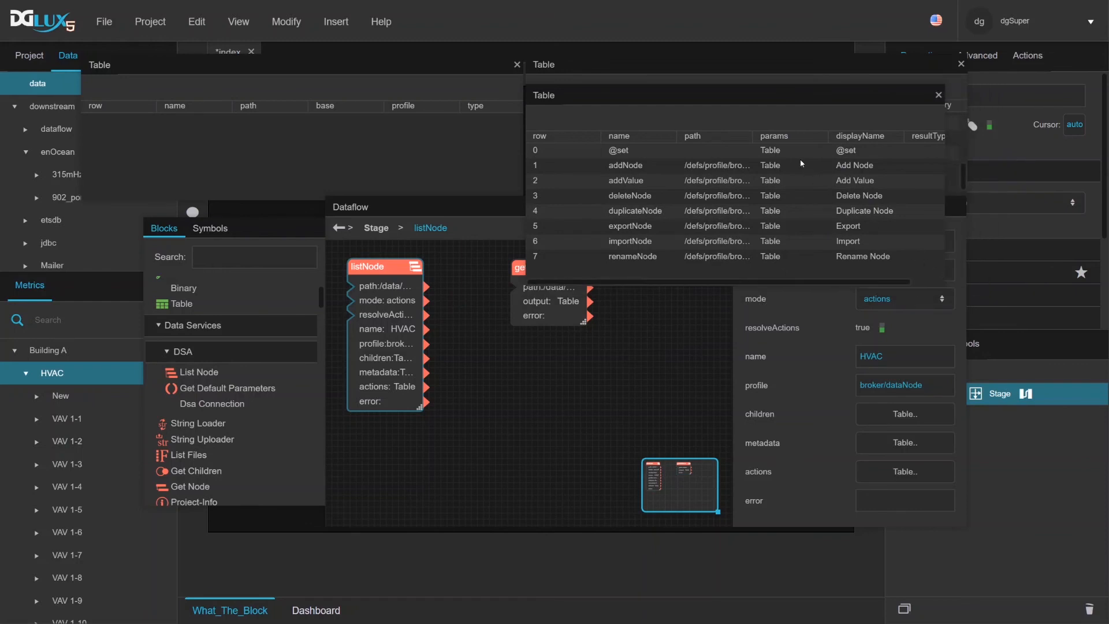